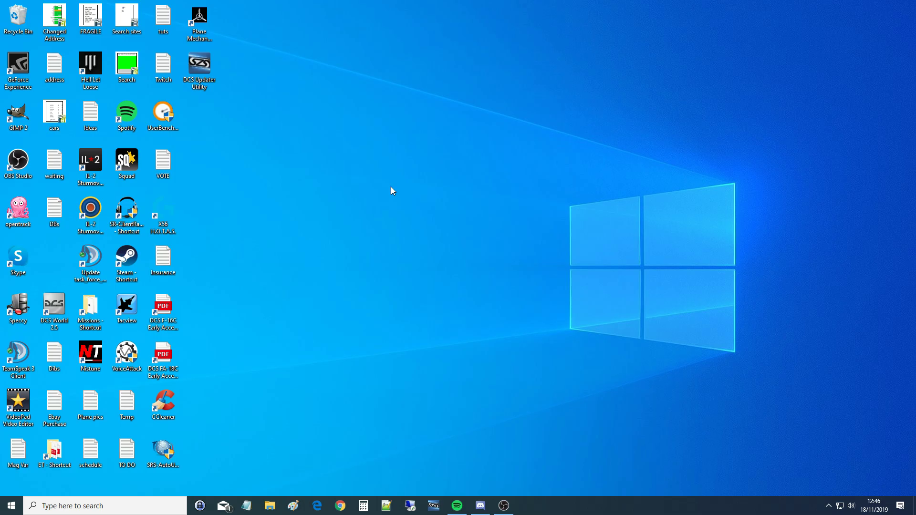
- Search 'install skate zilla dcs gui', open the ED Forums updater thread, and scroll to its download
type("ins")
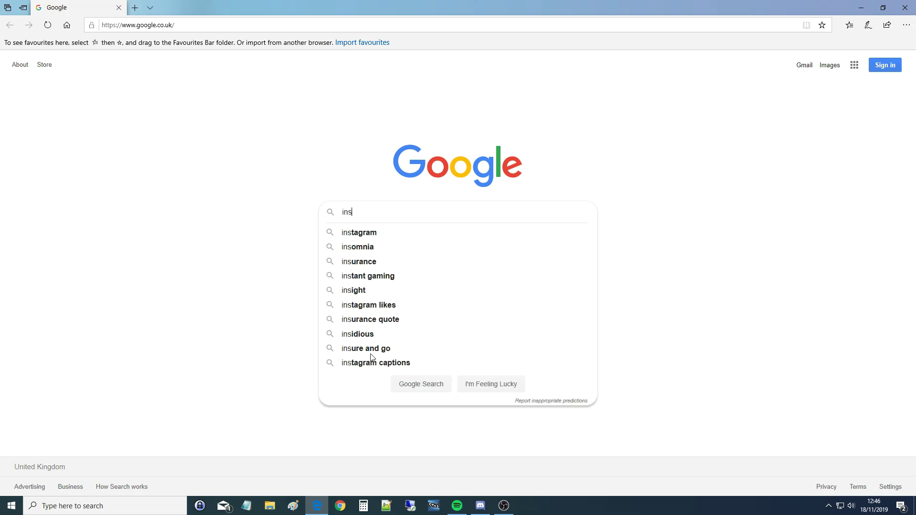
type("tall skate zilla dcs g")
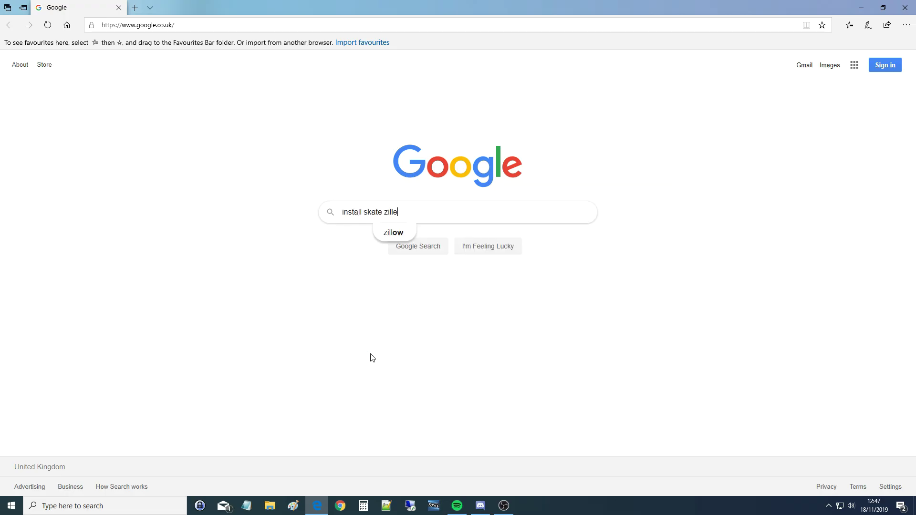
type("ui")
key("Return")
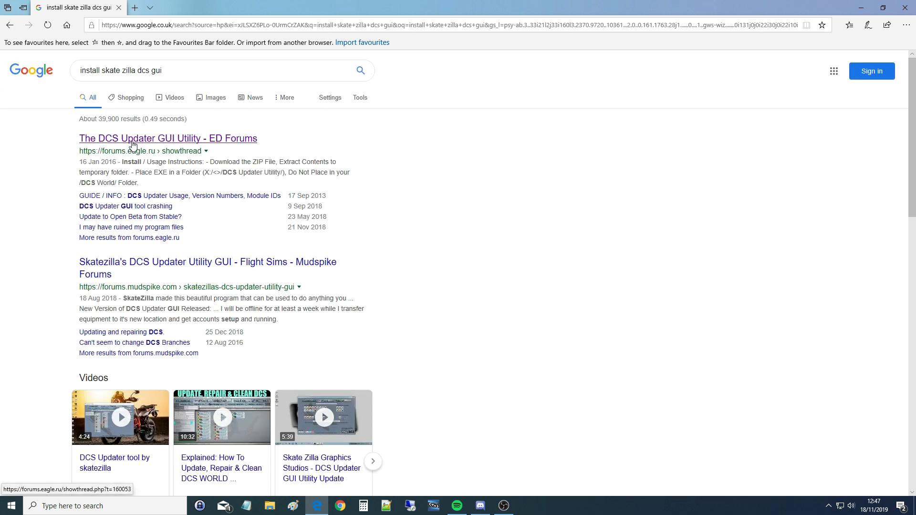
left_click(130, 140)
scroll(205, 193, "down", 8)
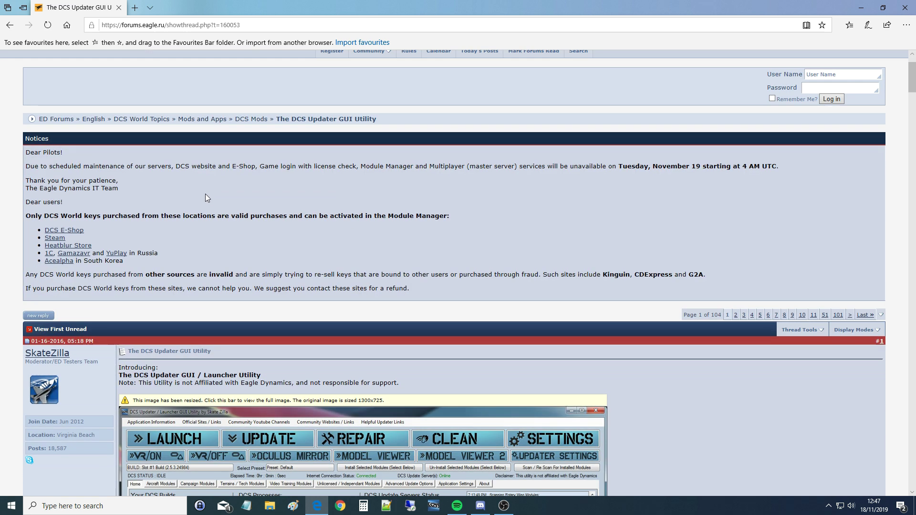
scroll(220, 161, "down", 12)
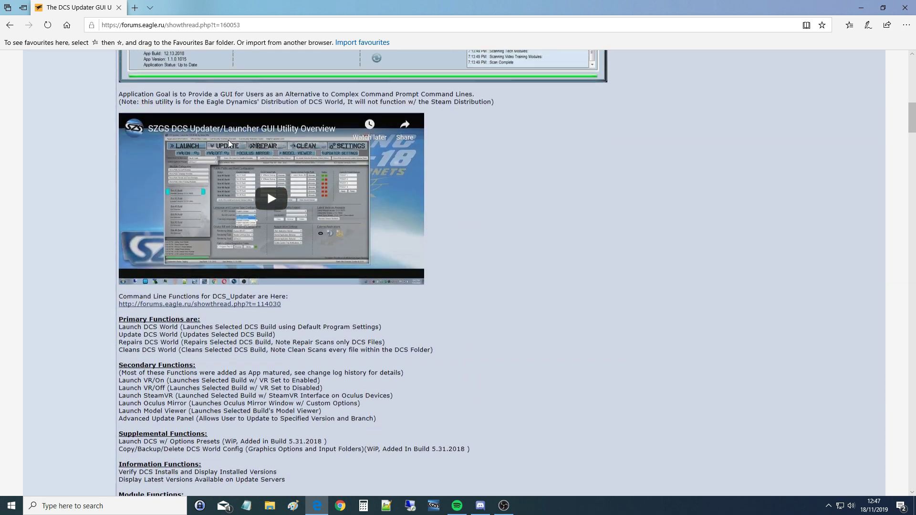
scroll(234, 137, "down", 6)
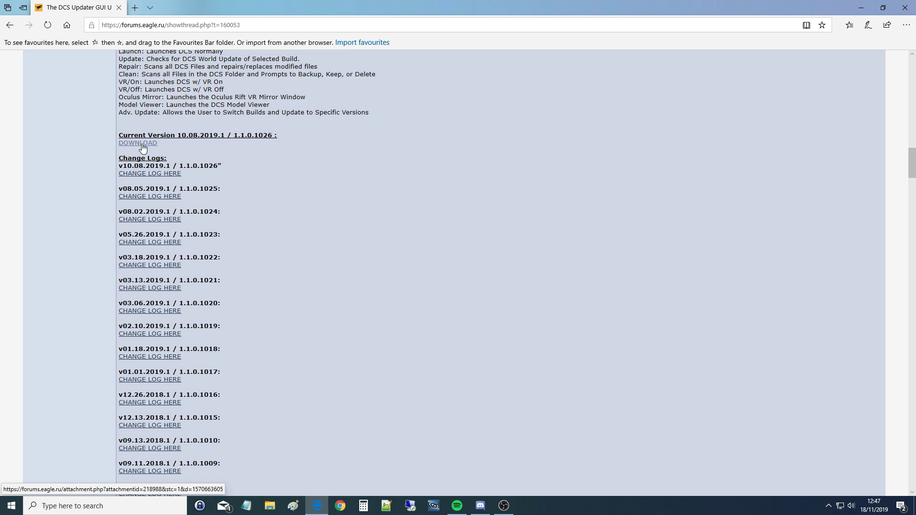
- Close Edge and launch the DCS Updater Utility from its desktop shortcut
left_click(905, 8)
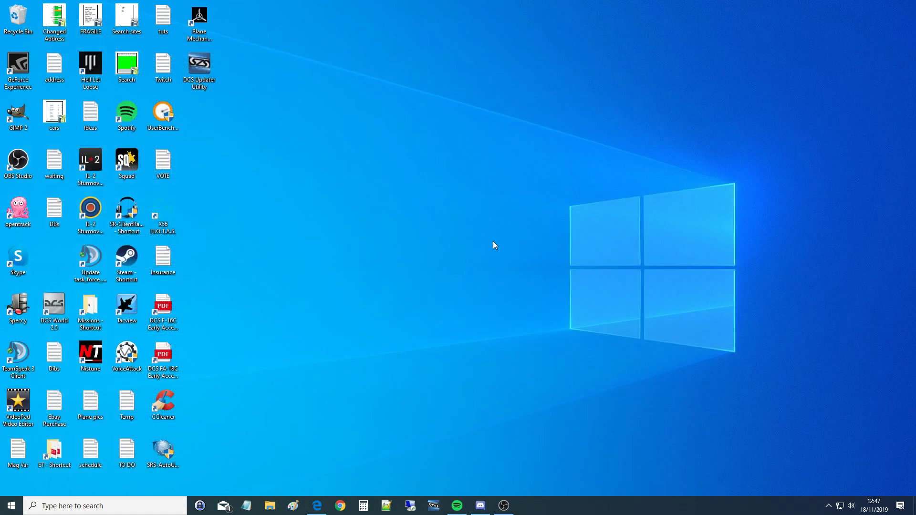
left_click(203, 86)
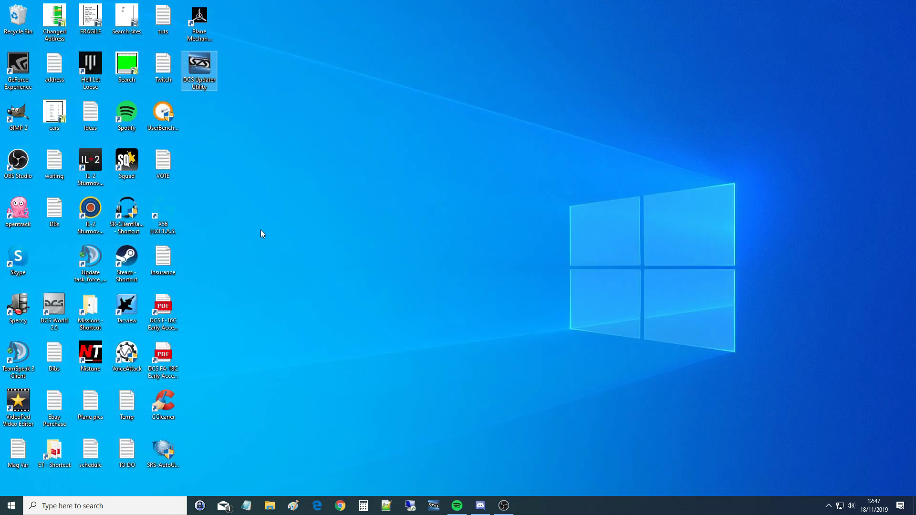
key("Return")
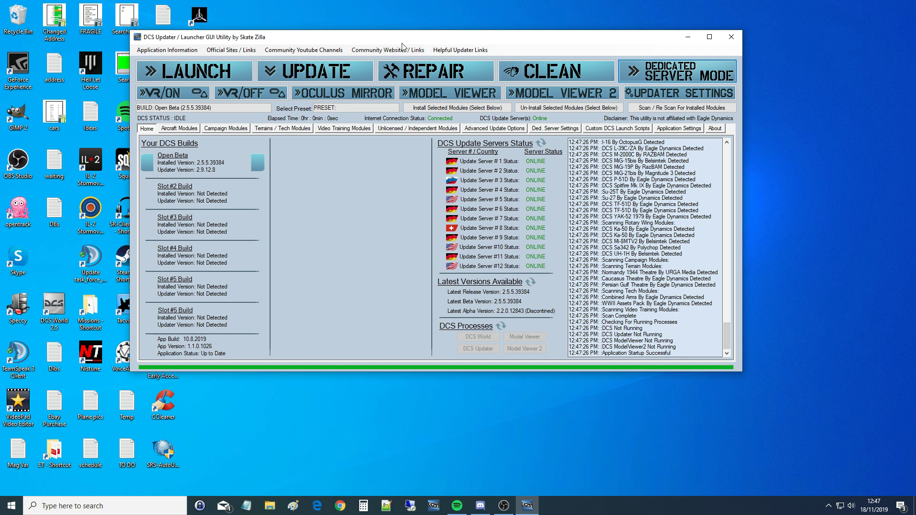
left_click_drag(406, 39, 488, 40)
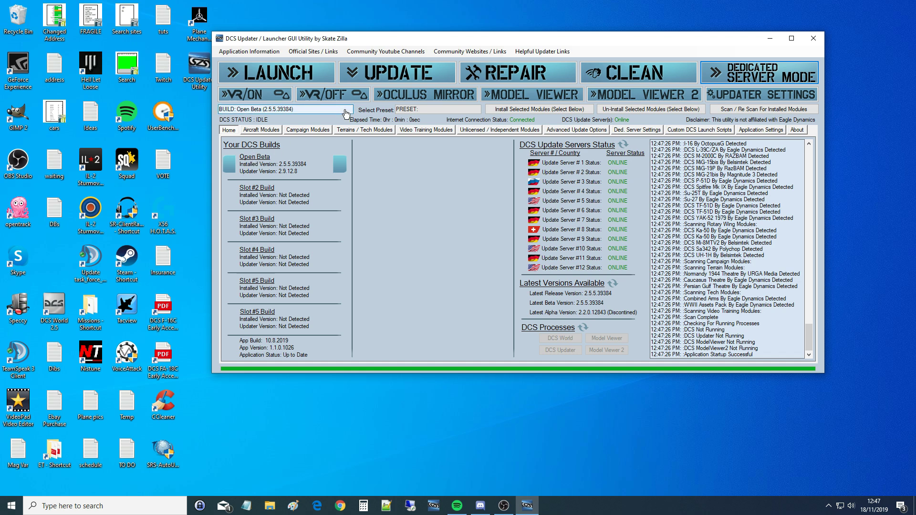
- Select the Open Beta (2.5.5.39384) build in the BUILD field
left_click(286, 109)
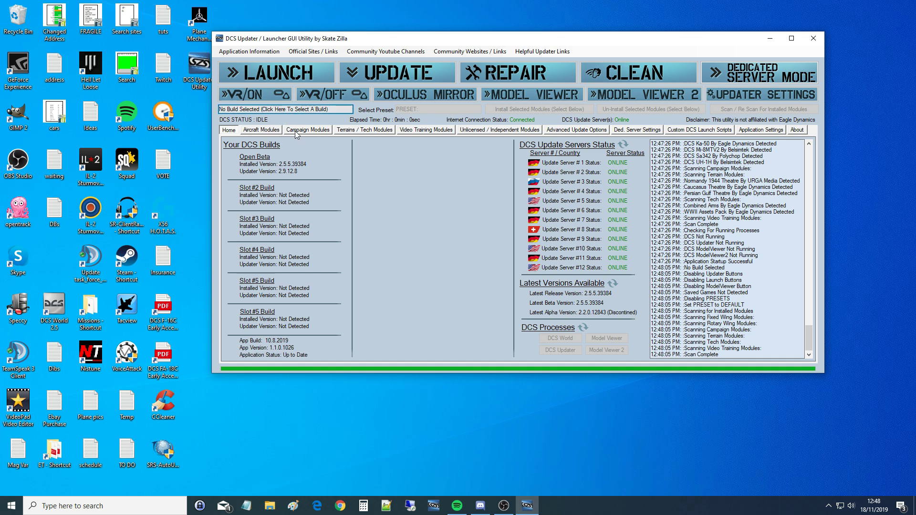
left_click(322, 112)
left_click(269, 123)
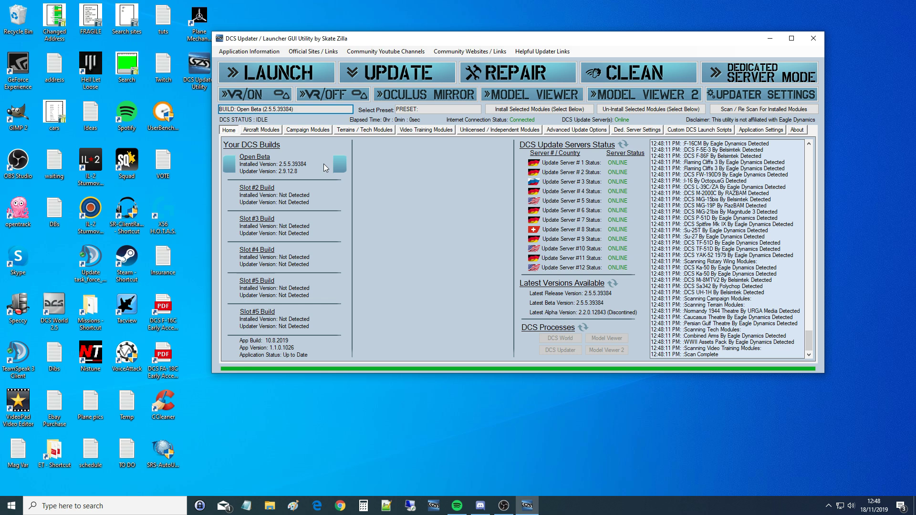
- Show Terrains / Tech Modules and tick Nevada, Normandy, Caucasus and Persian Gulf
left_click(363, 131)
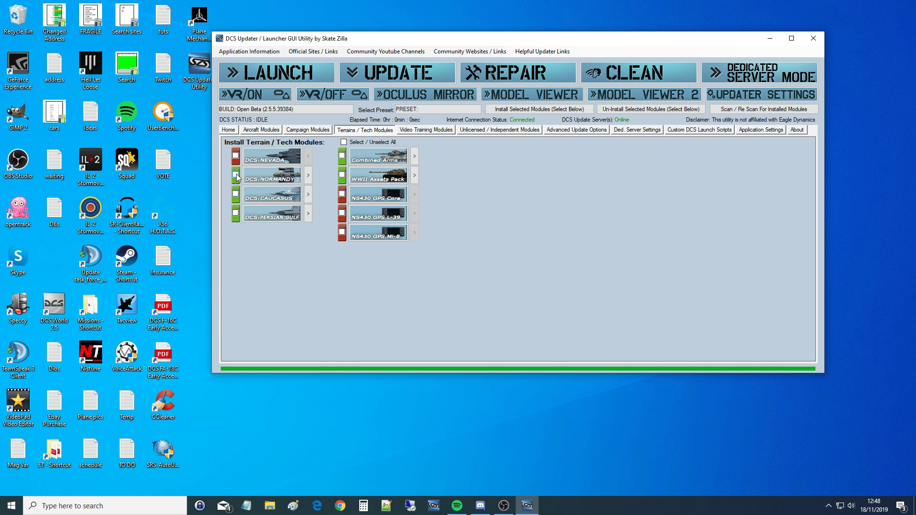
left_click(236, 156)
left_click(236, 176)
left_click(236, 194)
left_click(235, 213)
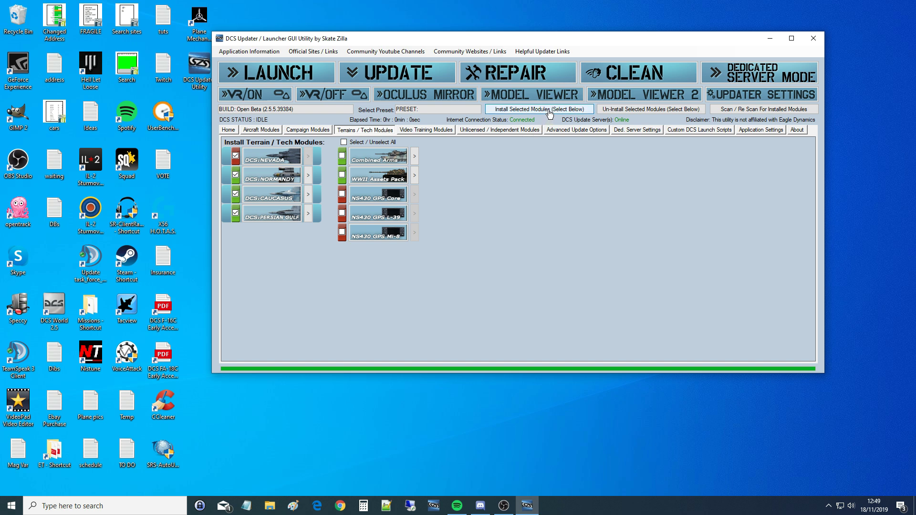
- Untick Persian Gulf, Caucasus, Normandy and Nevada again
left_click(235, 213)
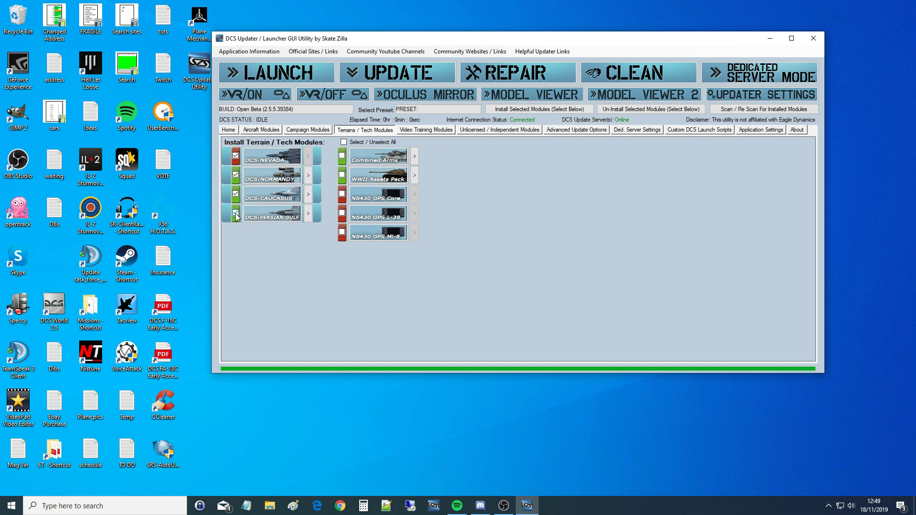
left_click(236, 194)
left_click(236, 174)
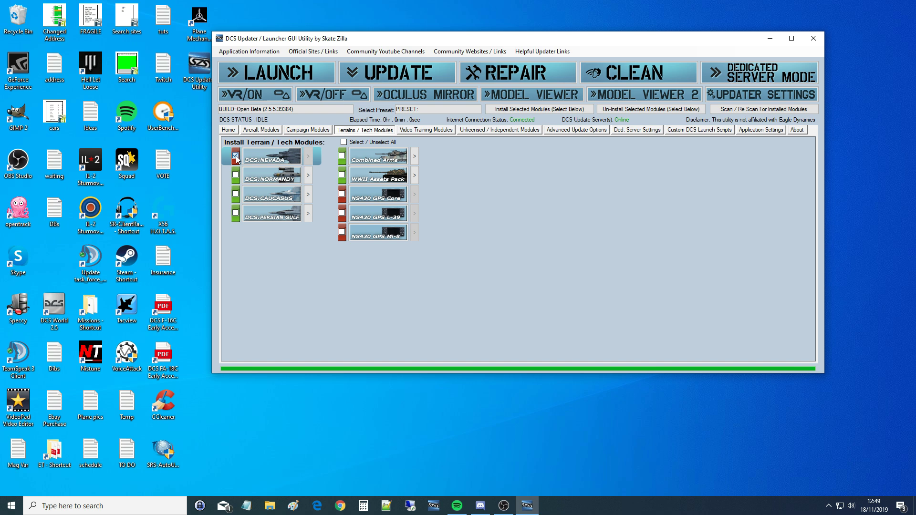
left_click(236, 156)
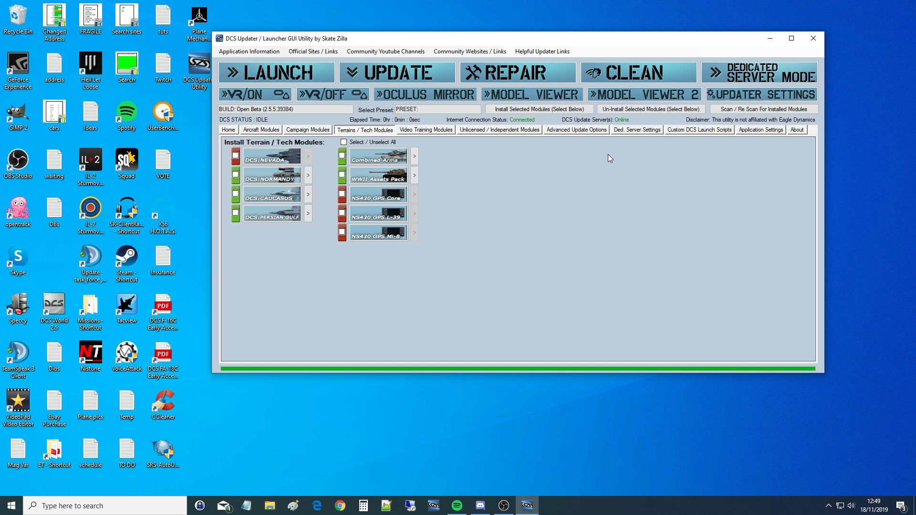
- Enable Standard and WebGUI server modes, disable 3D and VR rendering, and start Dedicated Server Mode
left_click(635, 132)
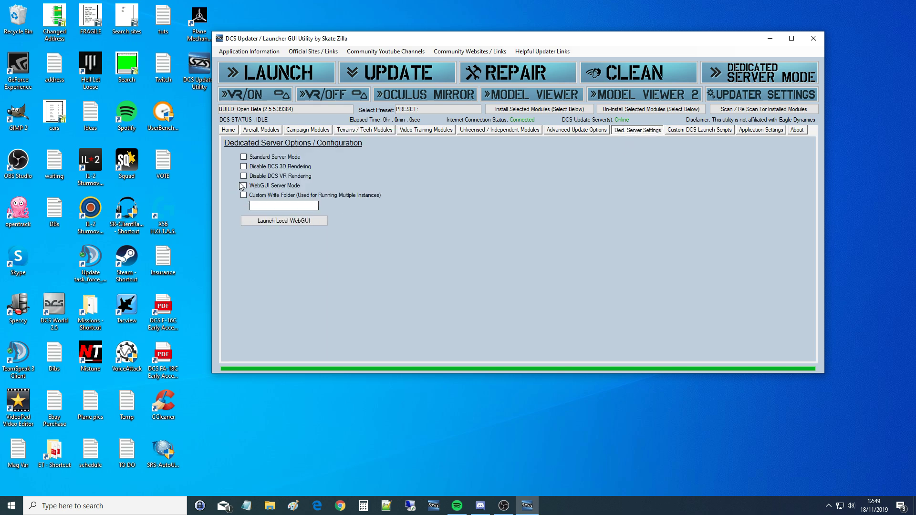
left_click(244, 158)
left_click(244, 167)
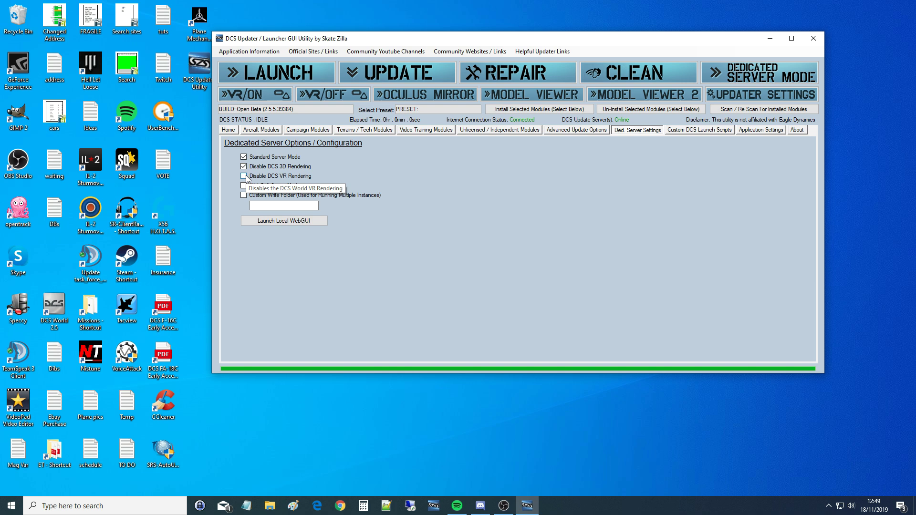
left_click(244, 176)
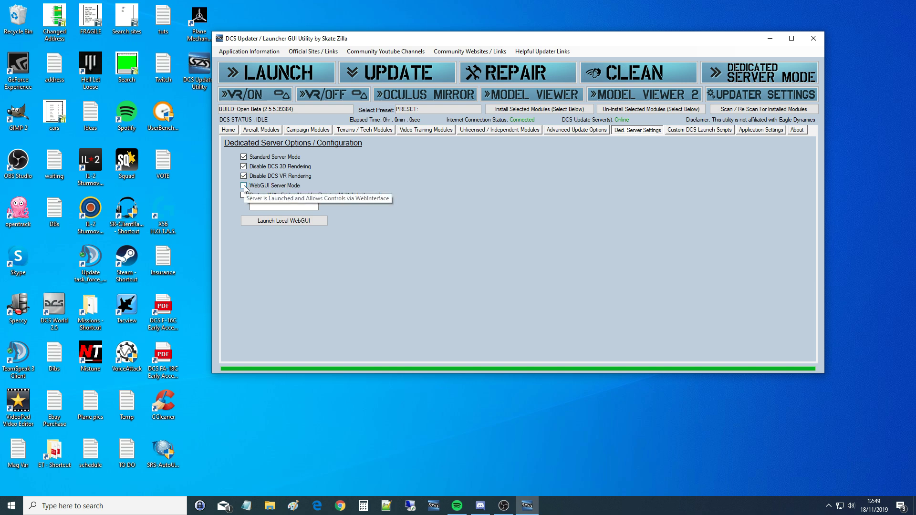
left_click(244, 185)
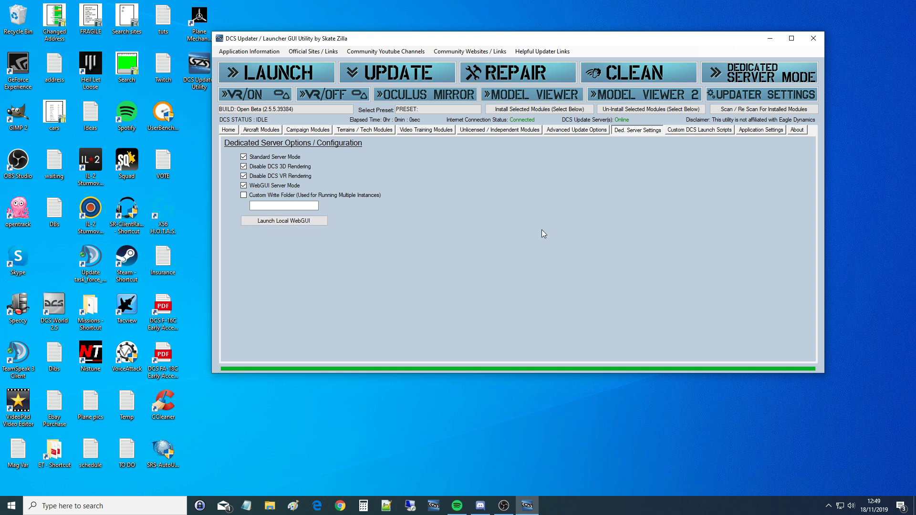
left_click(759, 75)
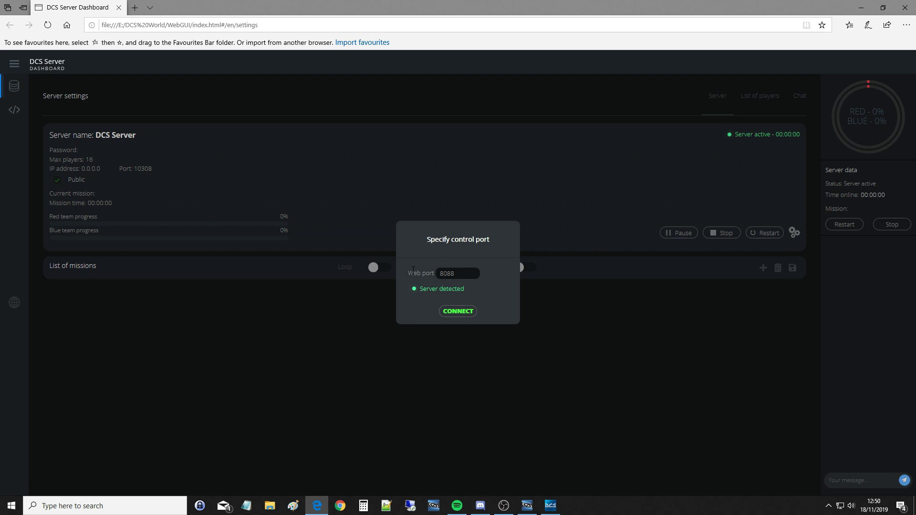
- Keep web port 8088 in the control port dialog and connect to the server
double_click(460, 274)
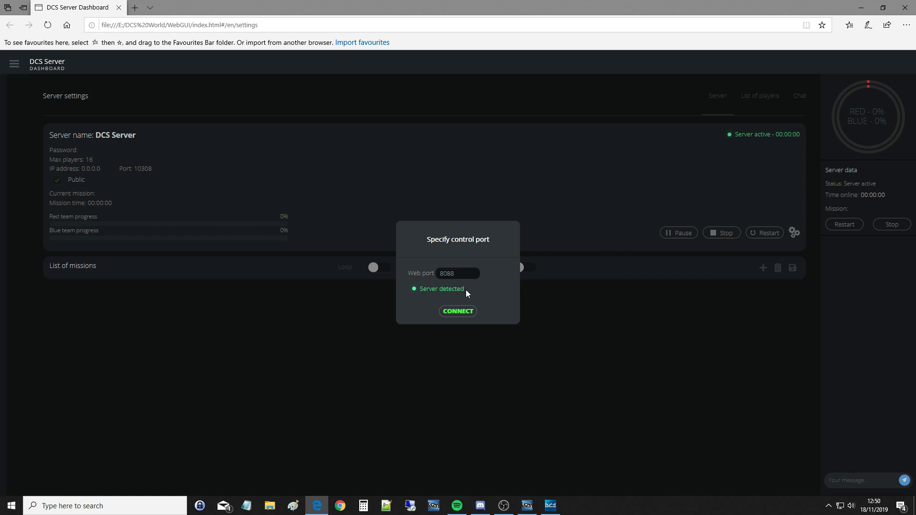
left_click_drag(465, 290, 409, 291)
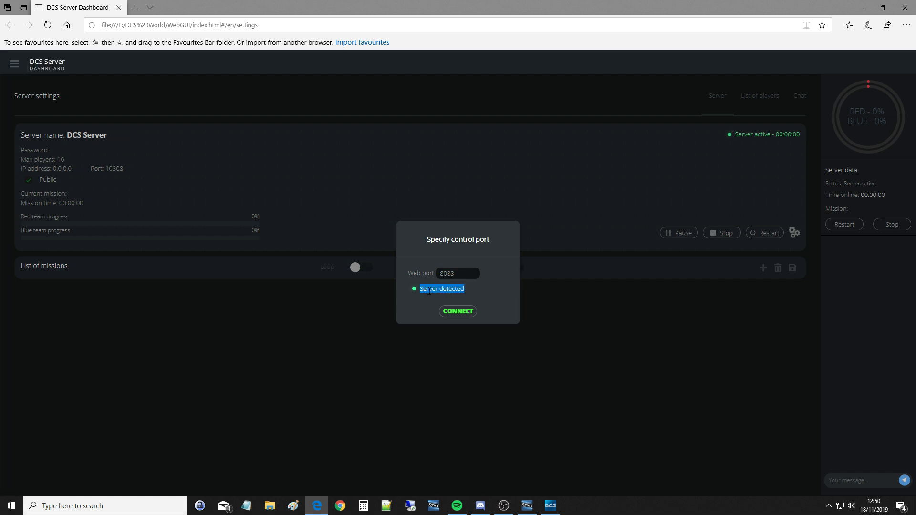
left_click(432, 289)
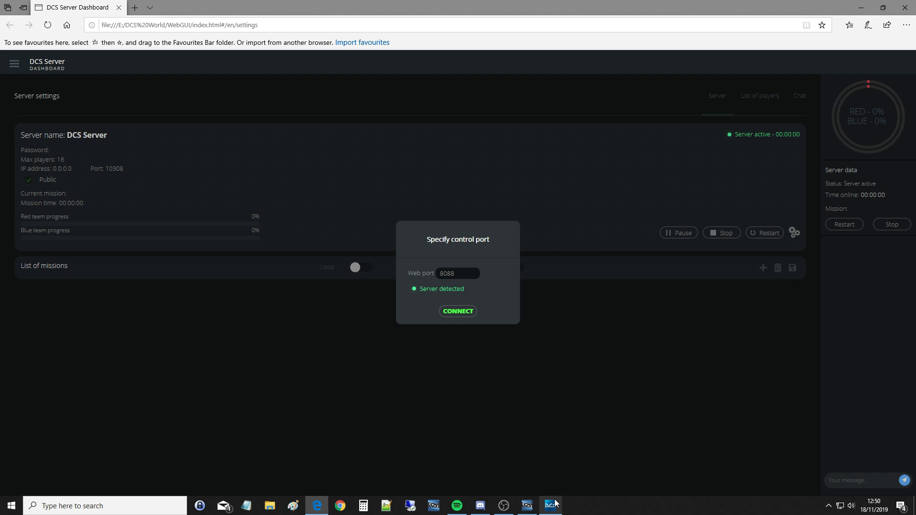
left_click(457, 311)
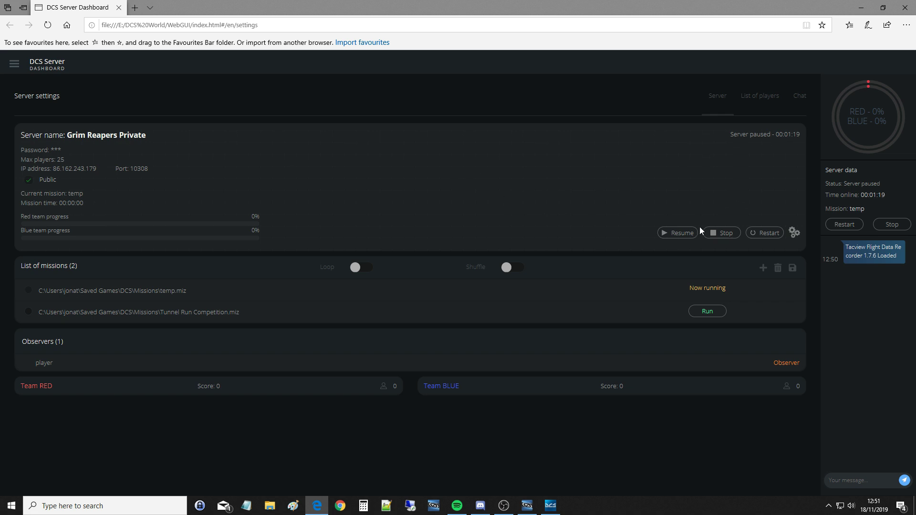
- Edit server settings, passing the name, password and 25 max players, and change port to 10308
left_click(793, 234)
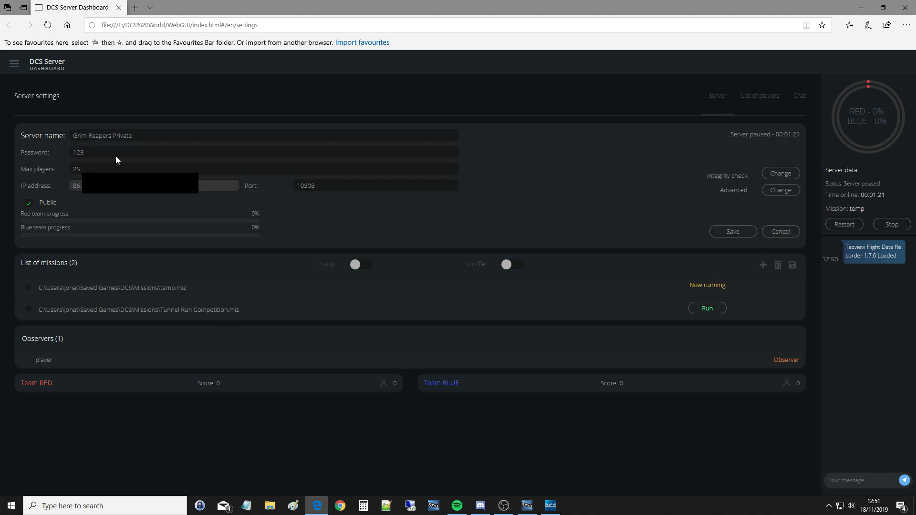
triple_click(137, 137)
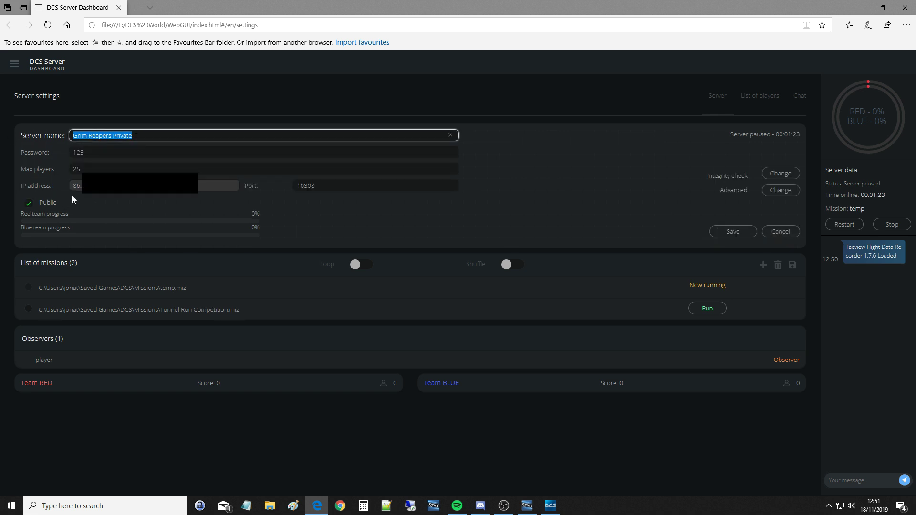
left_click(95, 156)
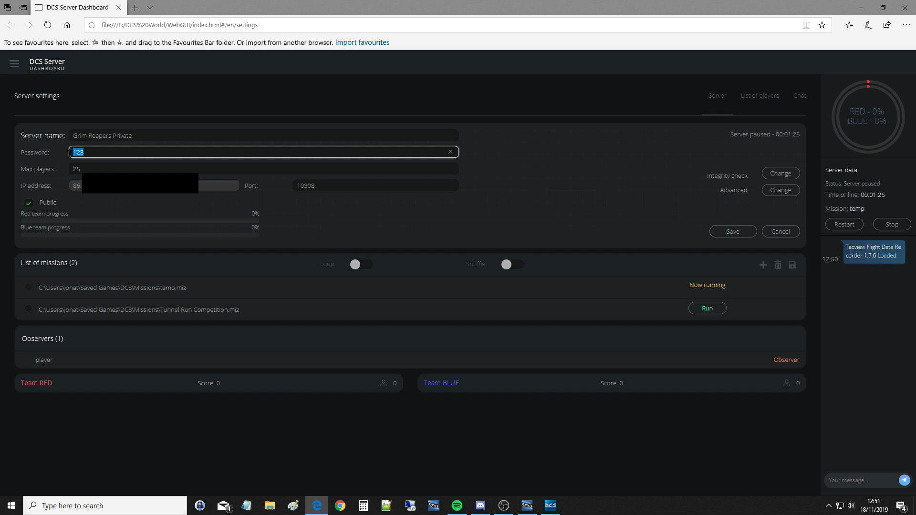
left_click(80, 169)
left_click_drag(80, 169, 74, 169)
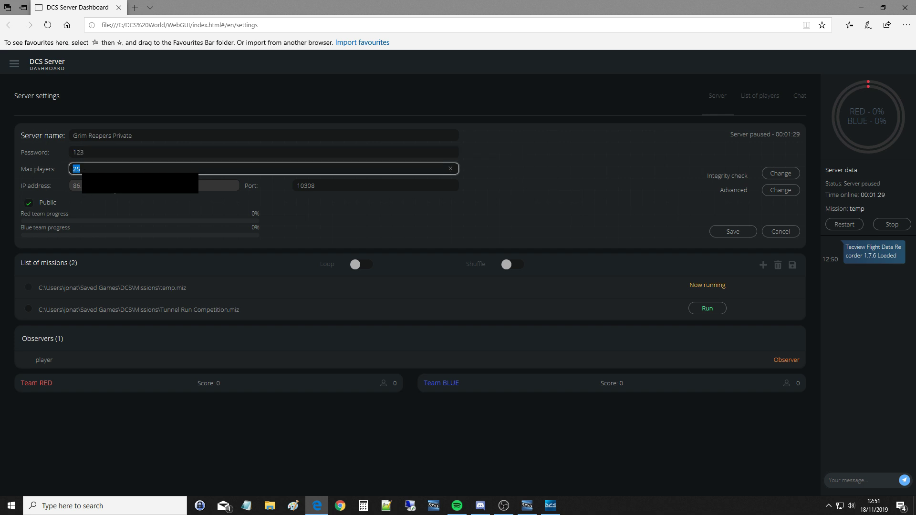
left_click(119, 192)
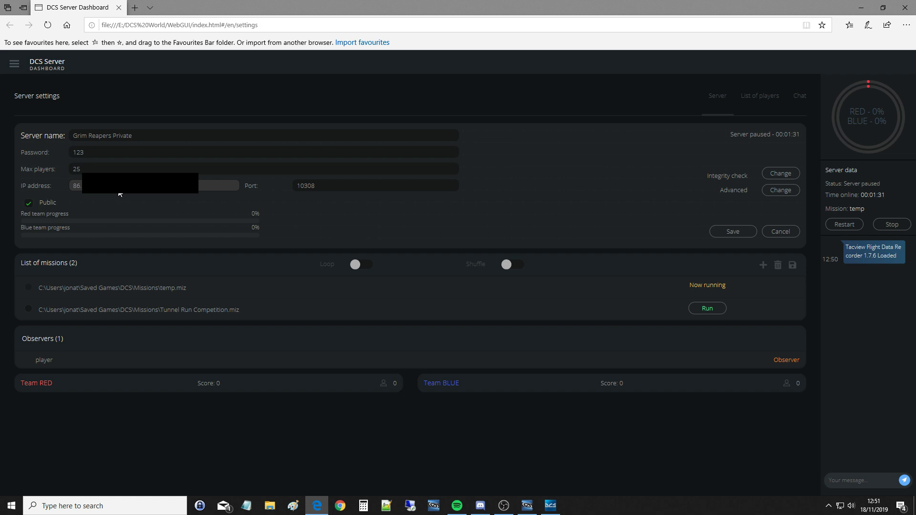
left_click(330, 190)
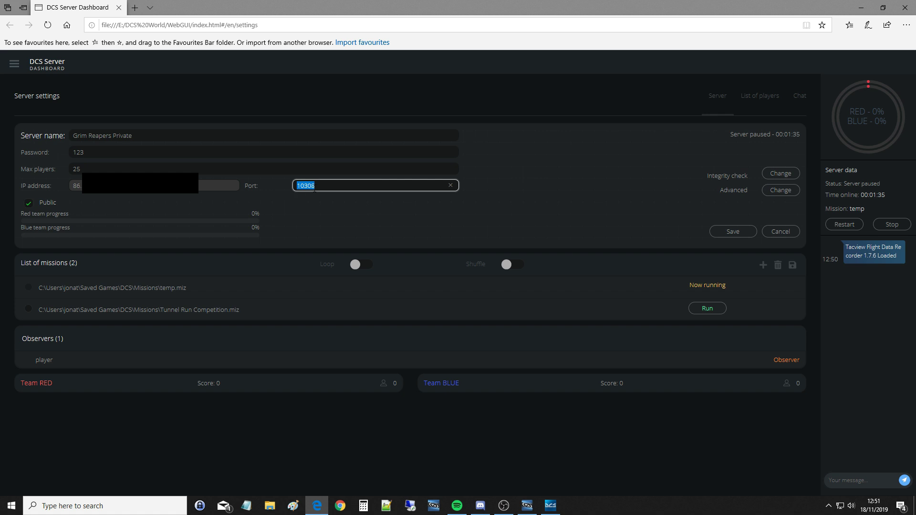
left_click(319, 188)
- Open and cancel the Integrity check and Advanced chat dialogs, then exit settings editing
left_click(770, 175)
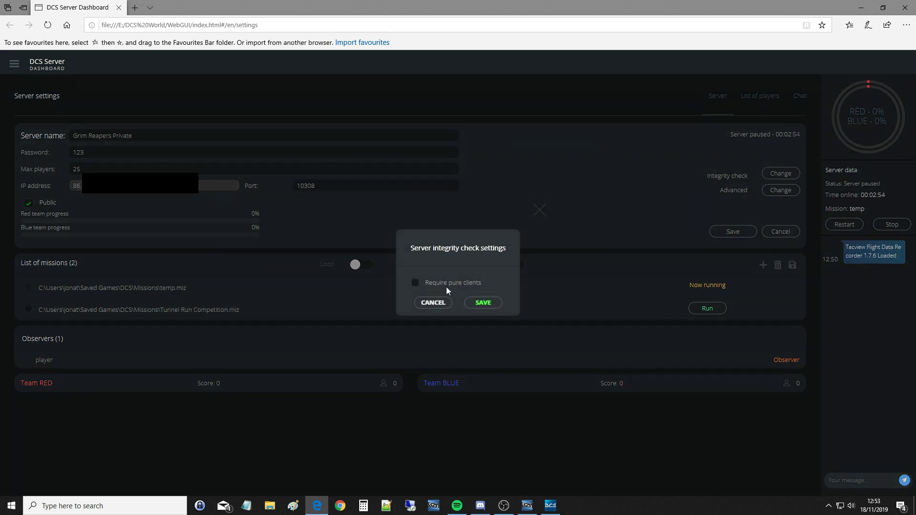
left_click(433, 303)
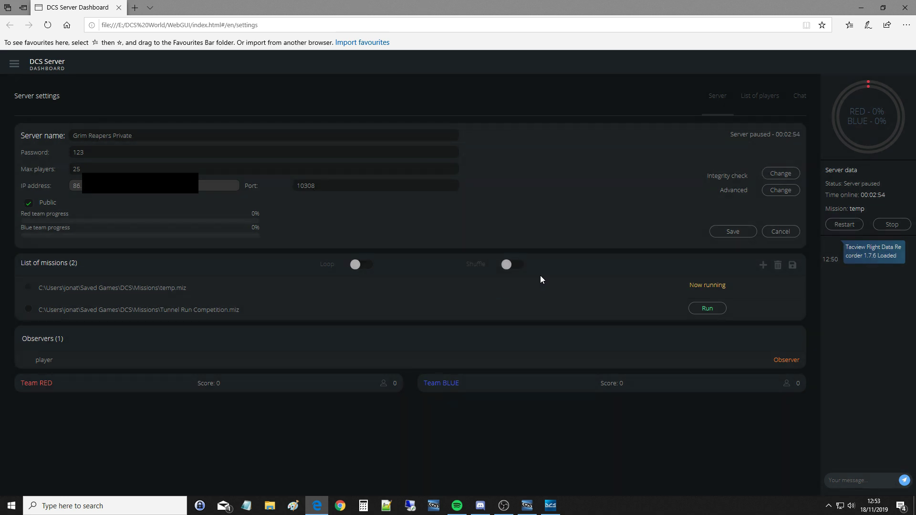
left_click(776, 194)
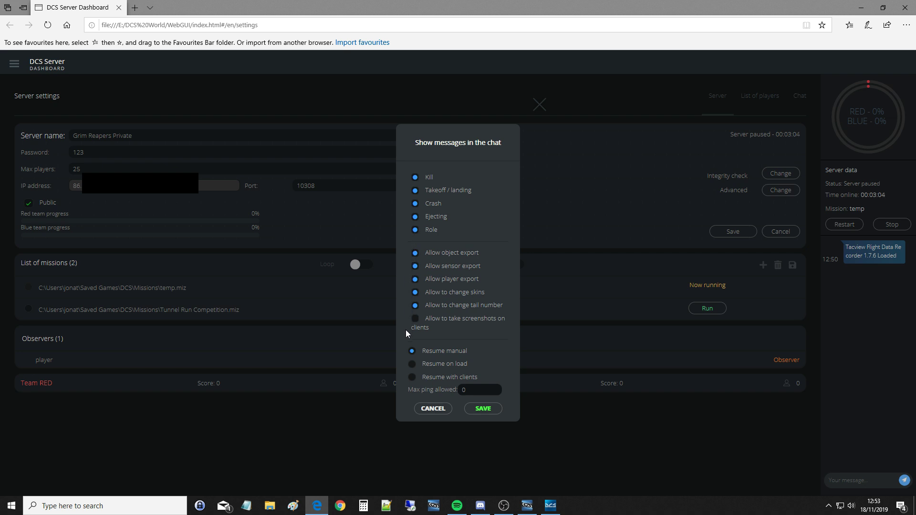
left_click(428, 409)
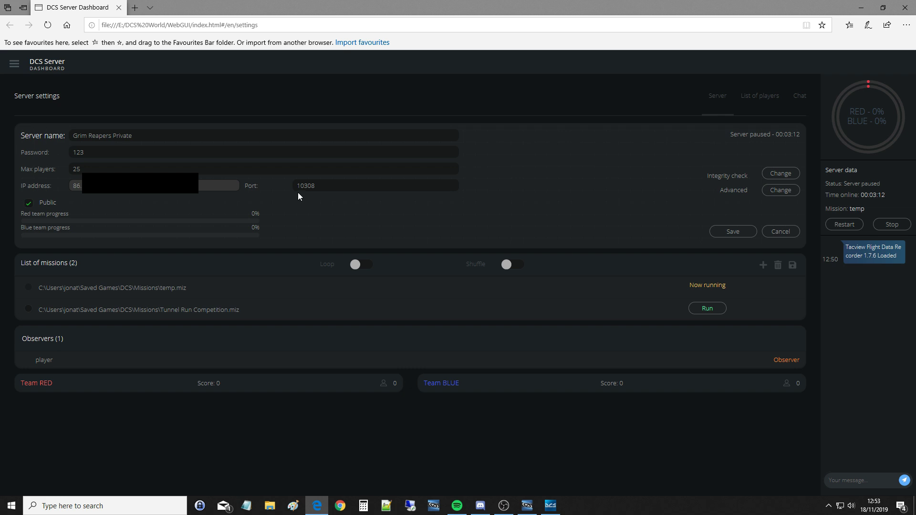
left_click(784, 235)
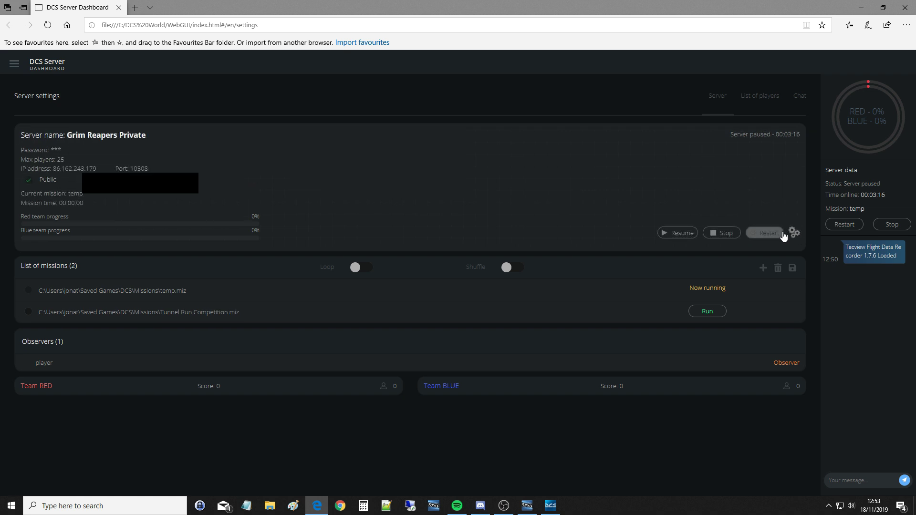
- Resume the server on mission temp, then toggle Loop and Shuffle on and back off
left_click(676, 239)
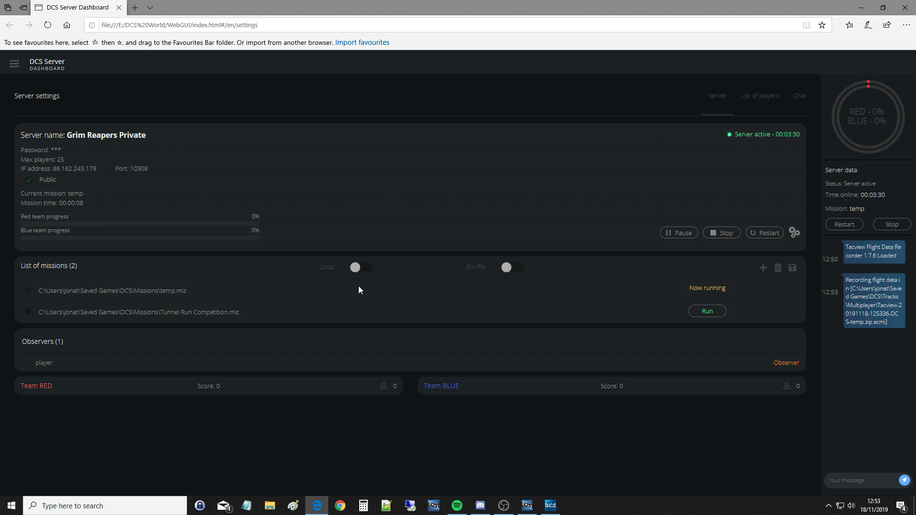
left_click(362, 268)
left_click(367, 269)
left_click(509, 272)
left_click(513, 267)
- Minimise OBS and send a 'Hellio' greeting to the joined player in the server chat
left_click(504, 506)
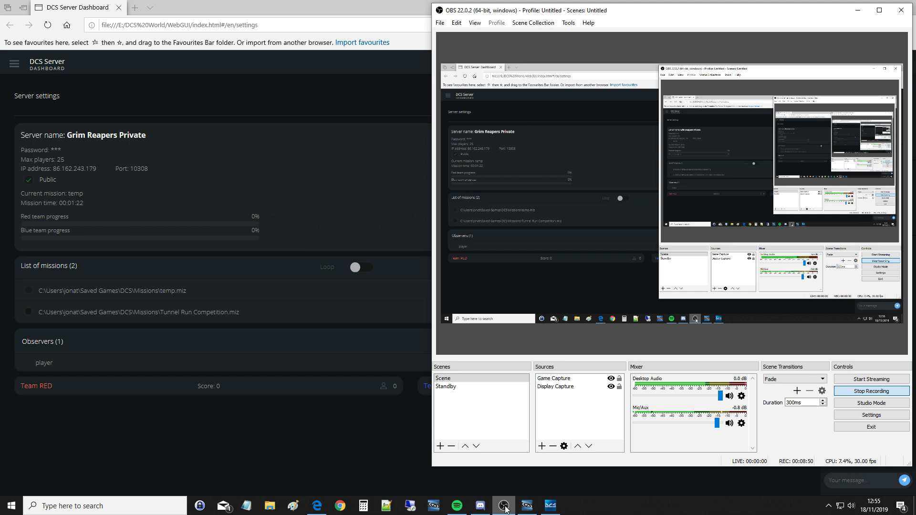
left_click(504, 506)
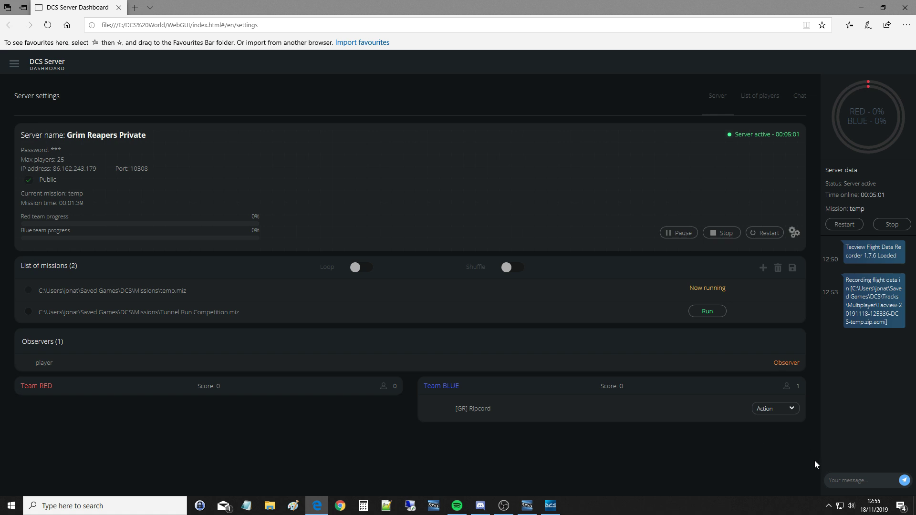
left_click(862, 484)
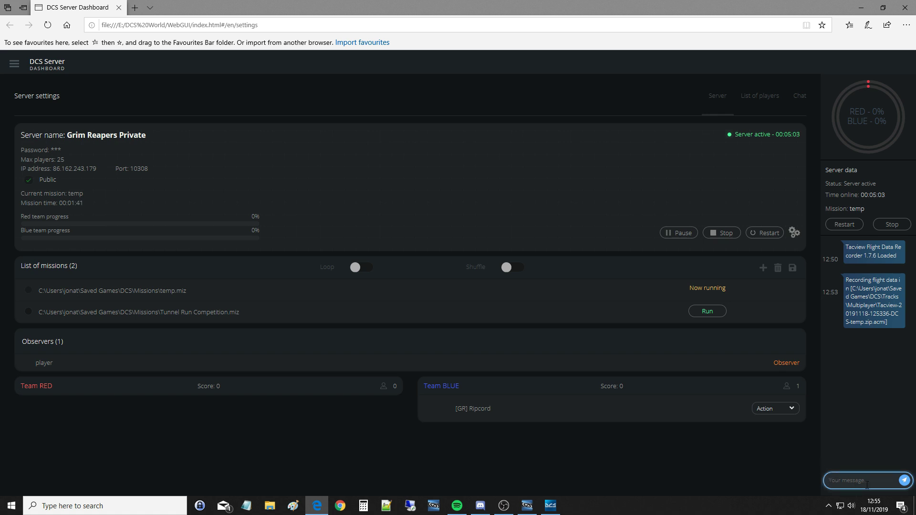
type("Hellio RC")
key("Return")
key("Return")
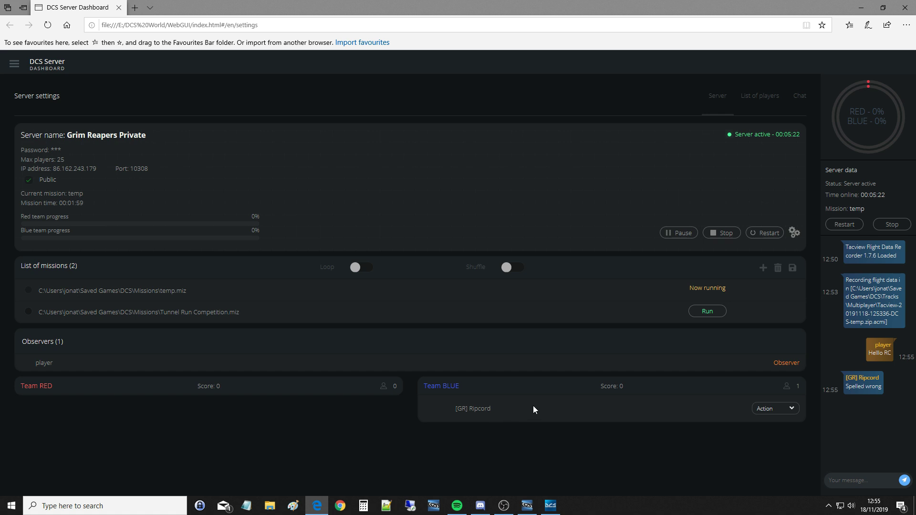
left_click(793, 409)
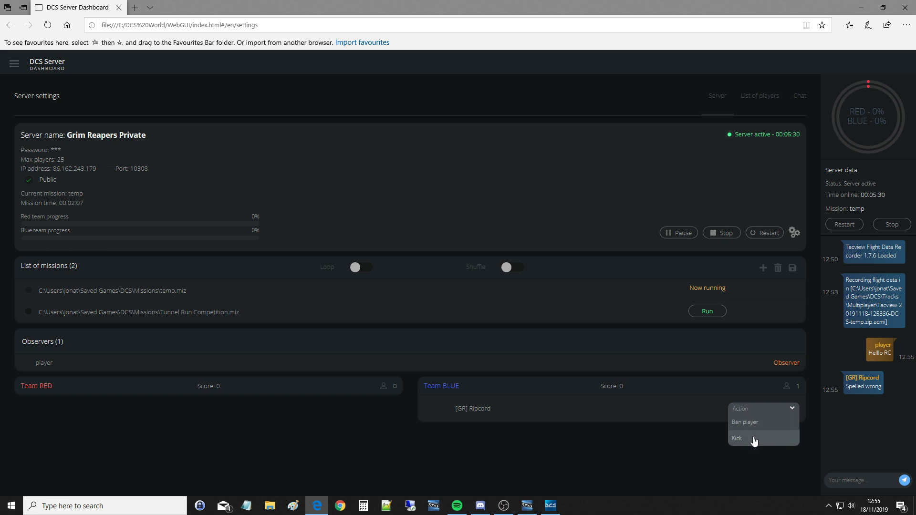
left_click(690, 446)
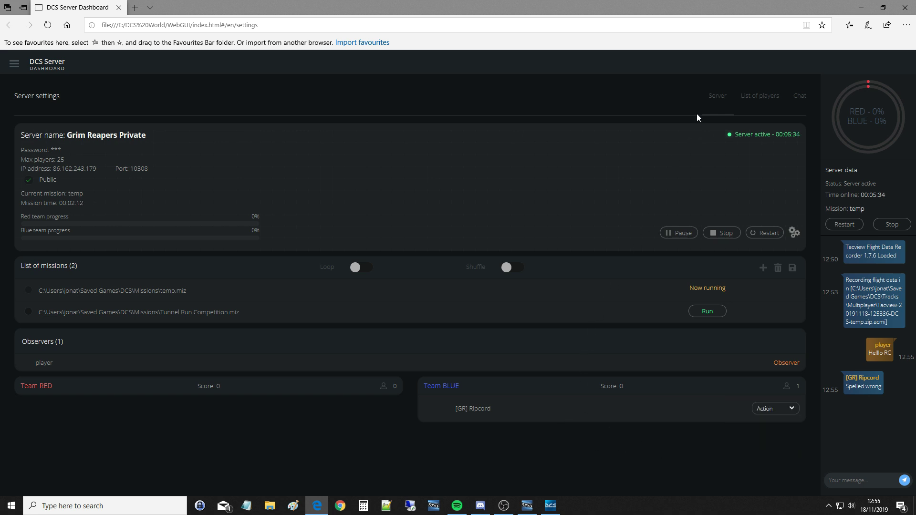
left_click(756, 106)
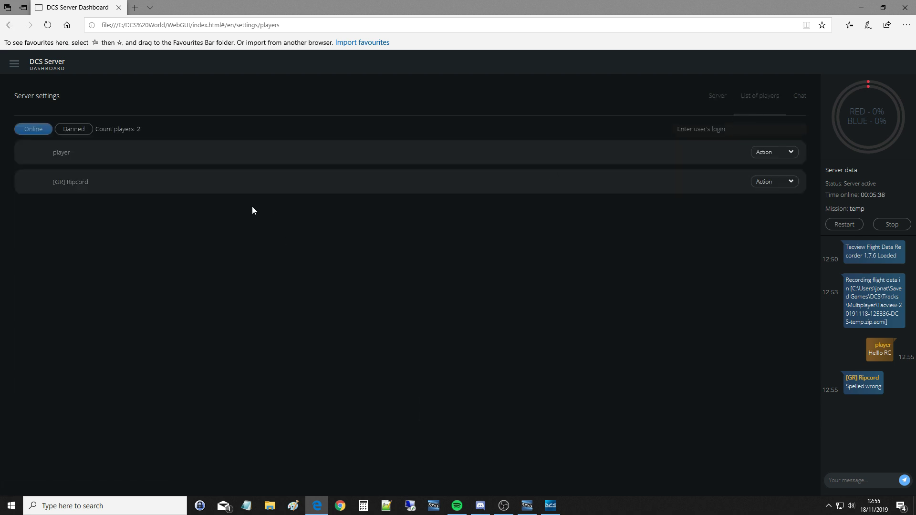
left_click(73, 129)
left_click(42, 133)
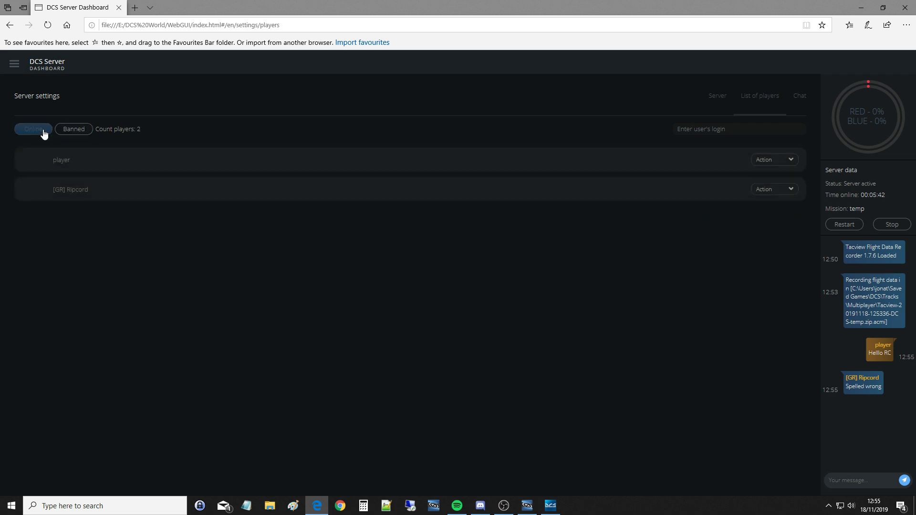
left_click(801, 98)
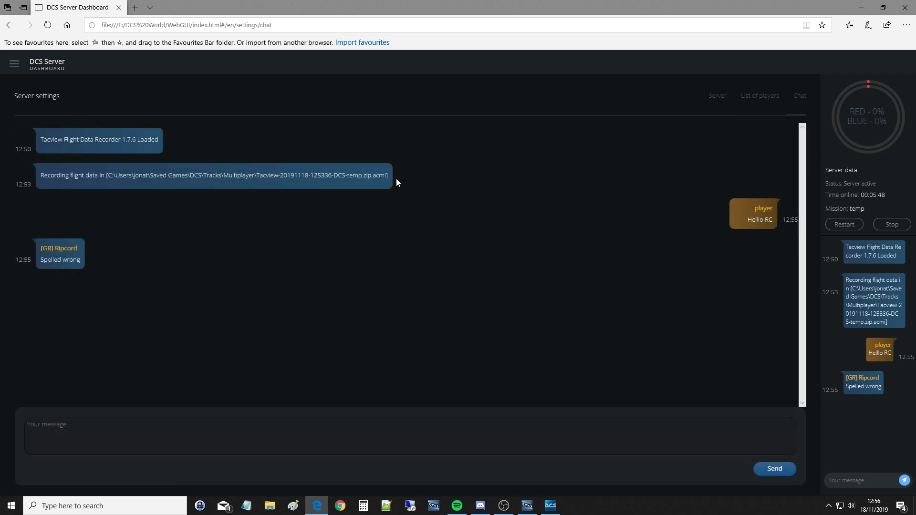
left_click(718, 96)
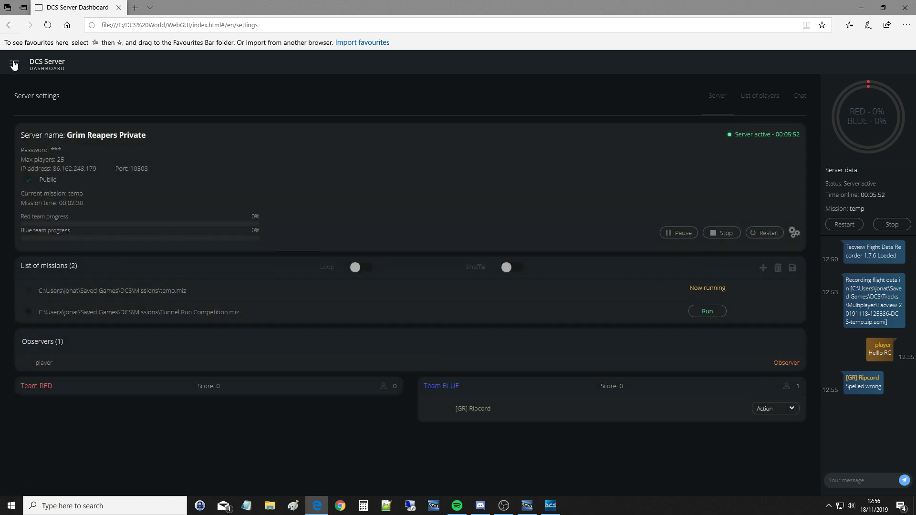
left_click(14, 64)
left_click(13, 88)
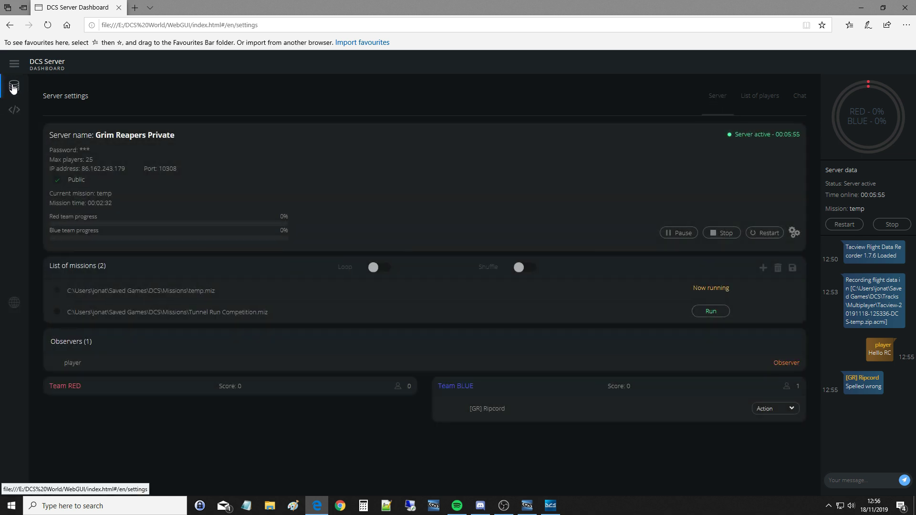
left_click(15, 114)
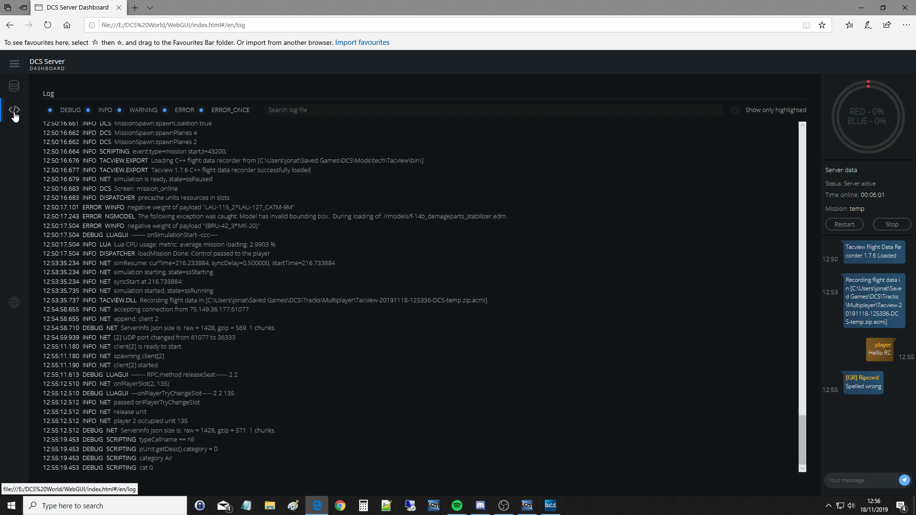
scroll(382, 295, "up", 5)
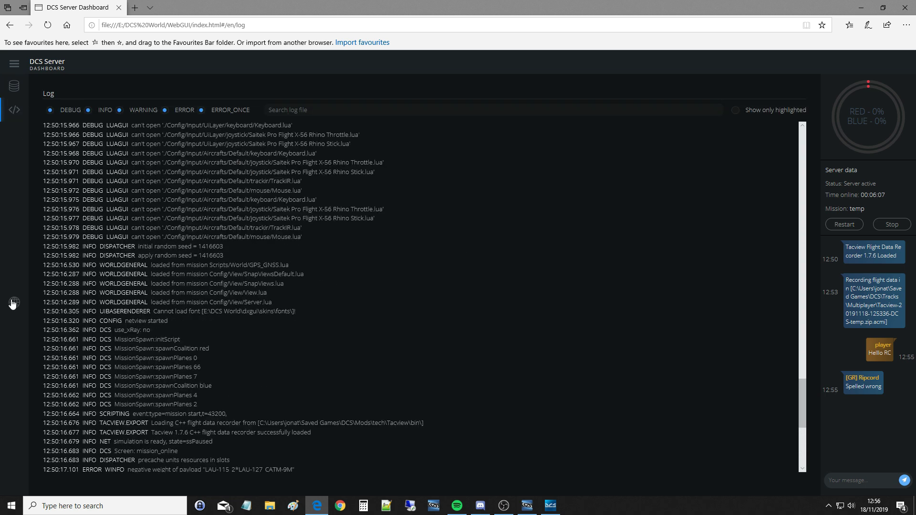
left_click(14, 303)
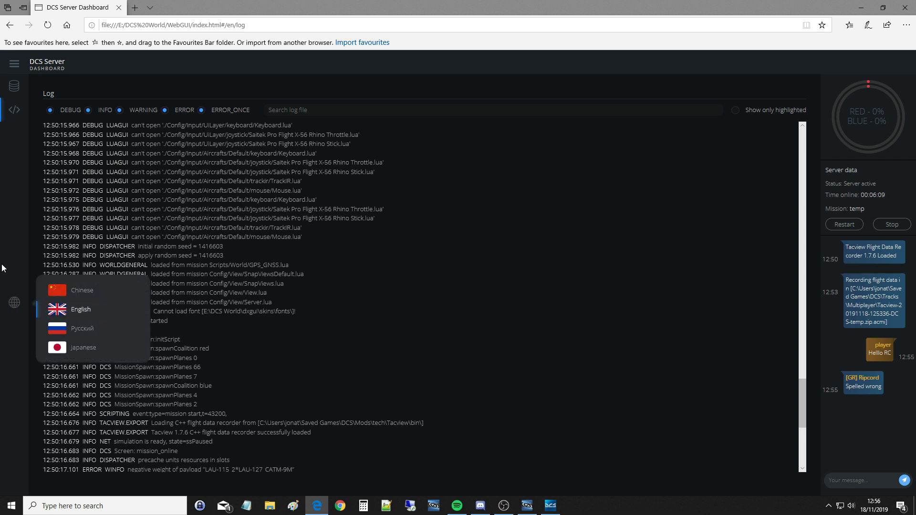
left_click(16, 74)
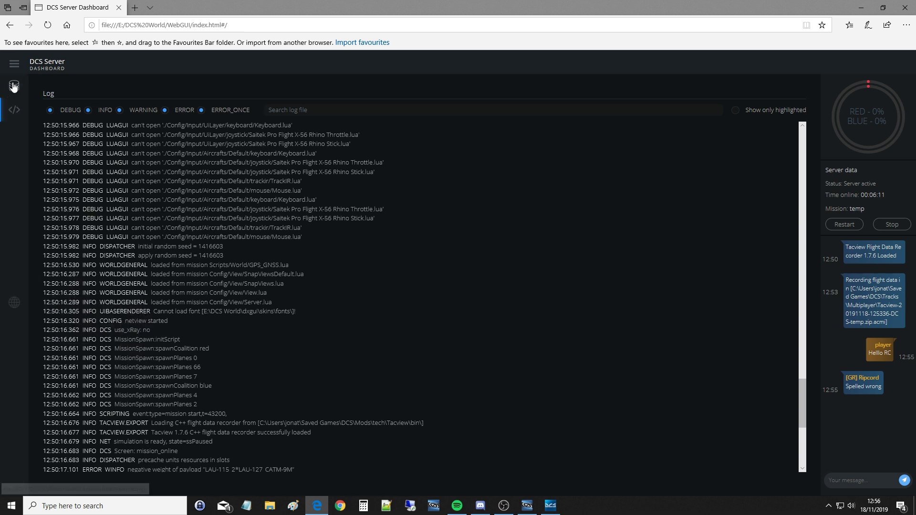
left_click(14, 86)
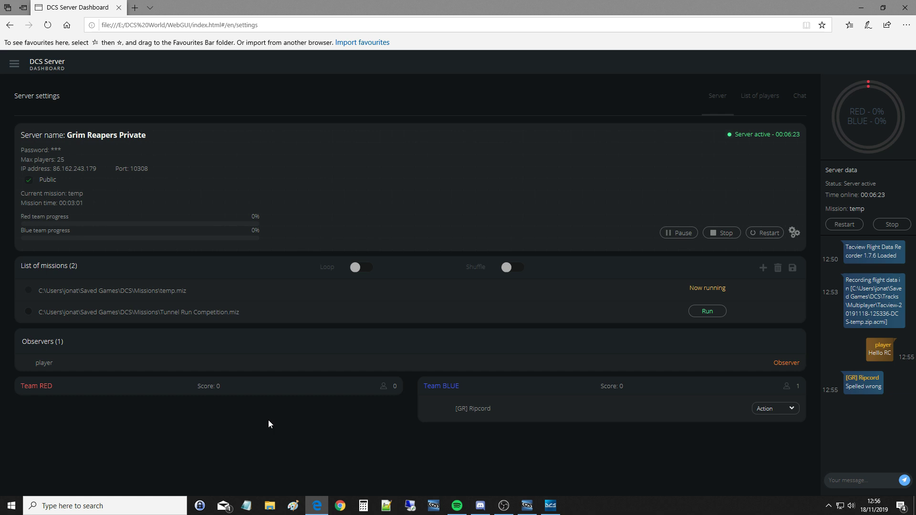
- Kick the Team BLUE player with reason 'go', then stop the server
left_click(796, 410)
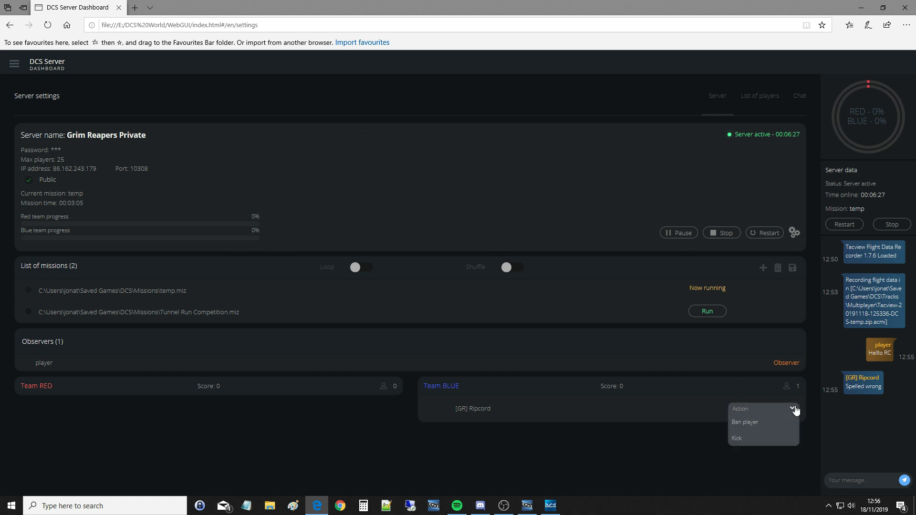
left_click(769, 438)
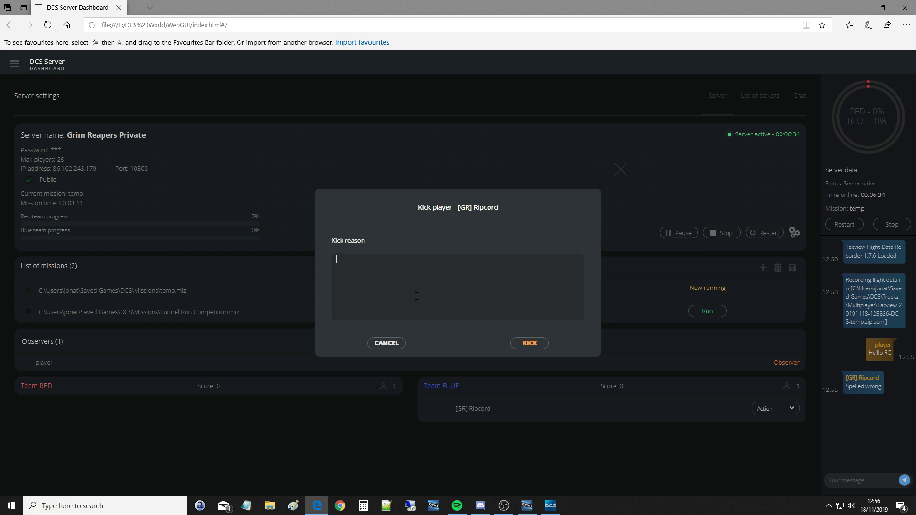
type("go")
left_click(529, 343)
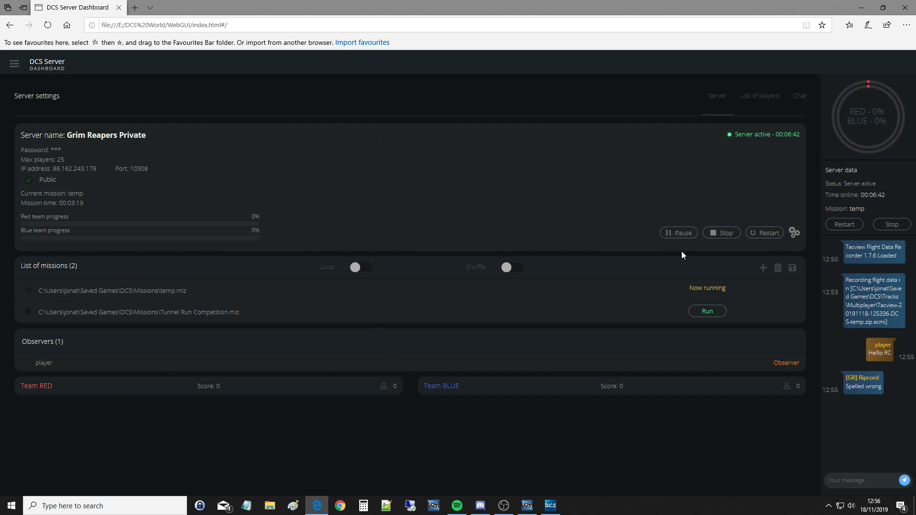
left_click(722, 233)
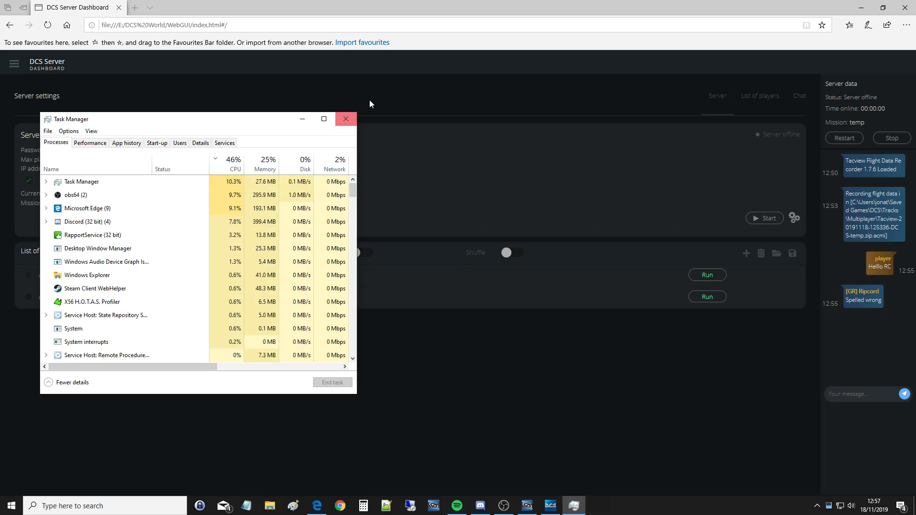
- Bring the DCS Server Dashboard back to the front and close its browser window
left_click(344, 120)
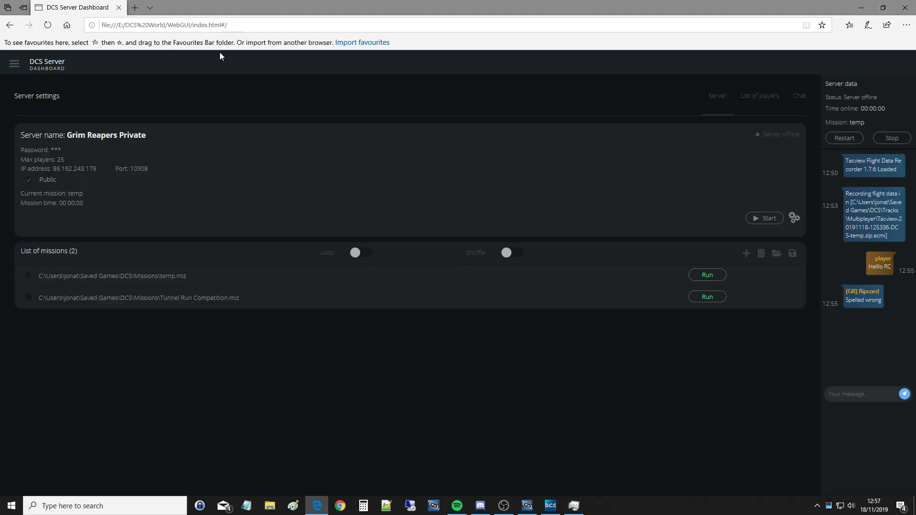
left_click(119, 7)
- End the DCS process in Task Manager to shut the server down
left_click_drag(255, 121, 470, 90)
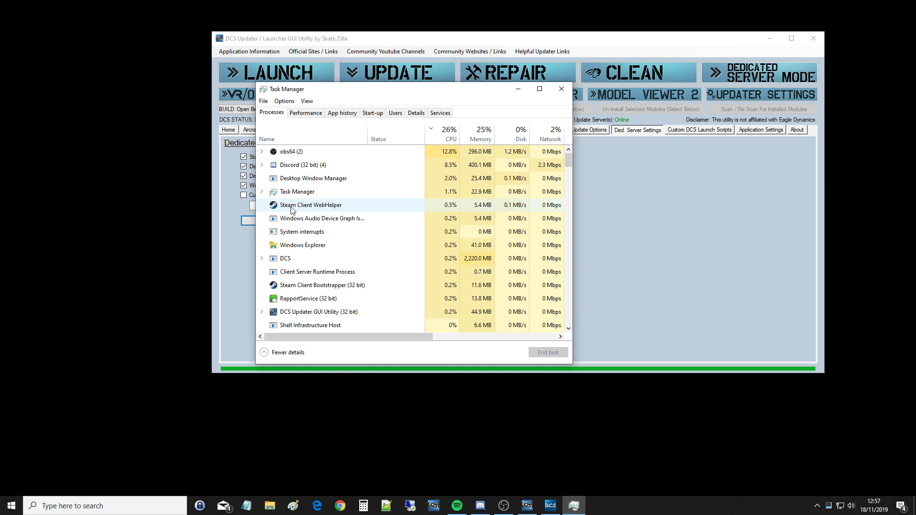
left_click(283, 260)
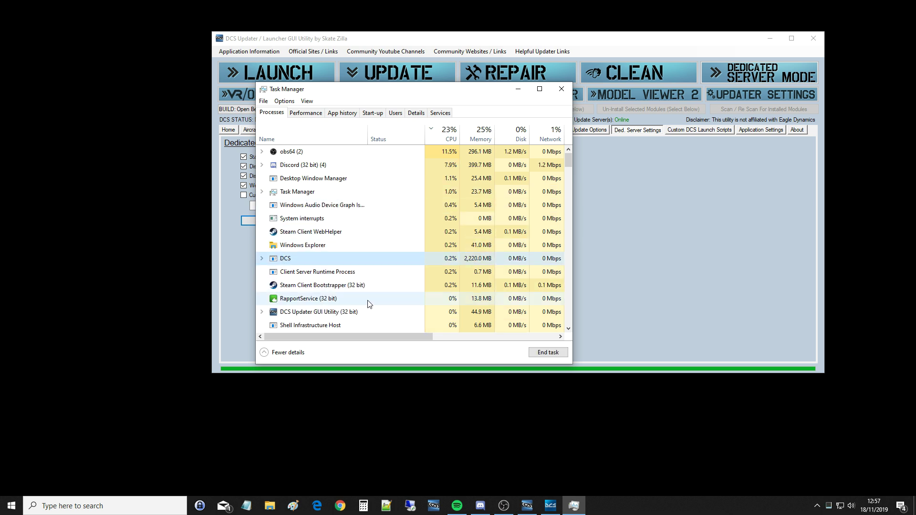
left_click(542, 355)
- Close the DCS Updater window and Task Manager
left_click(649, 233)
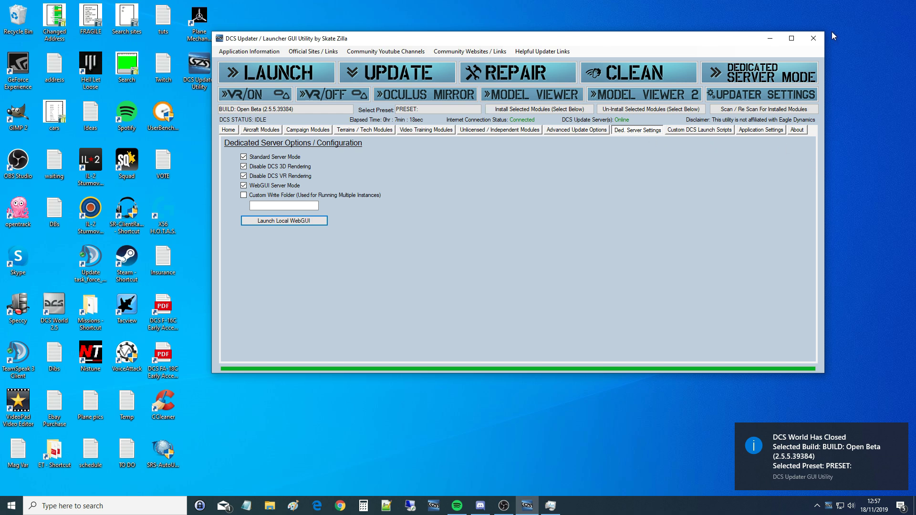
left_click(814, 38)
left_click(562, 88)
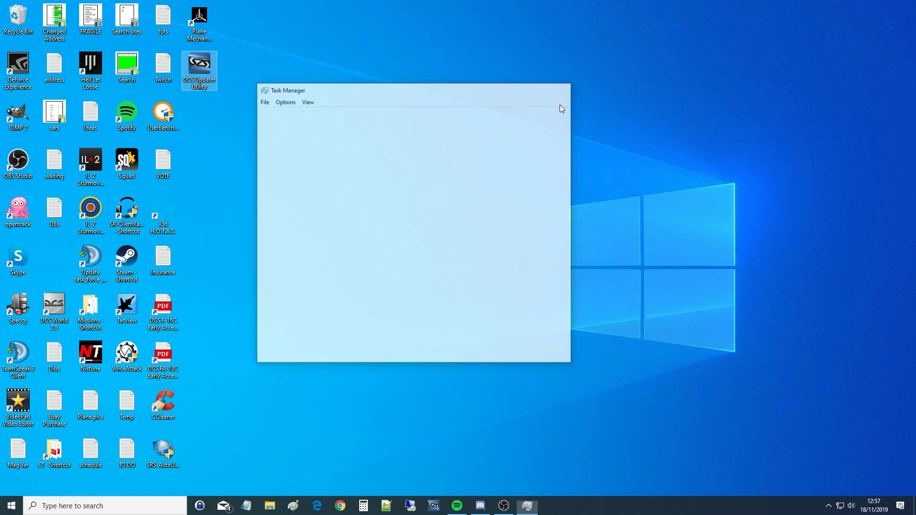